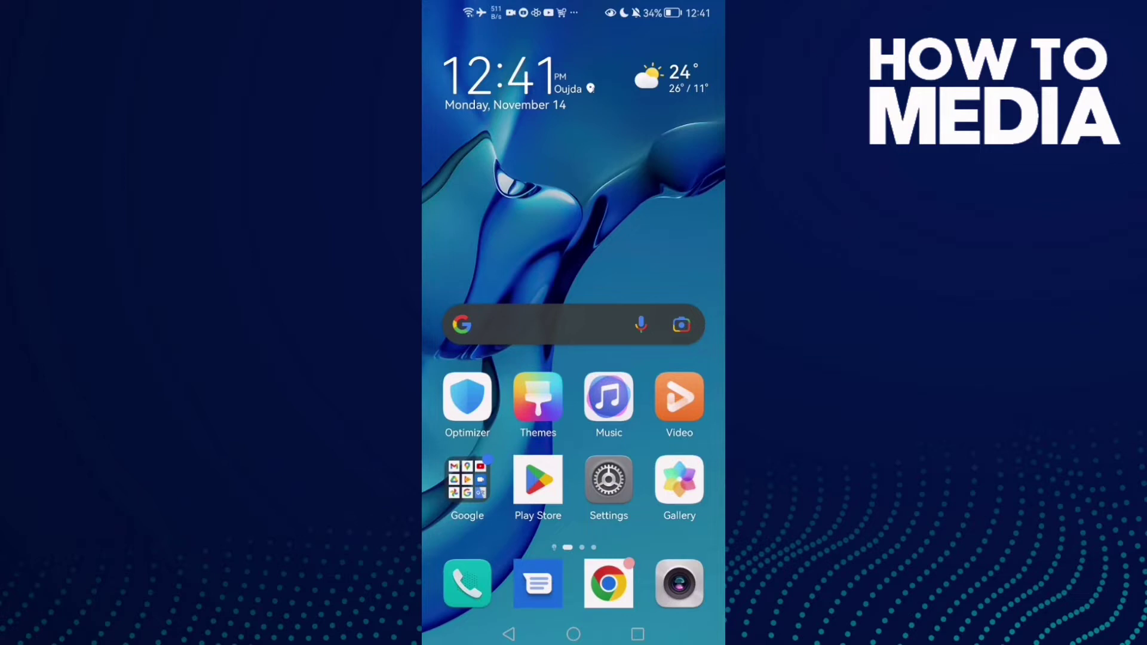
Step: Briefly open Discord, return to the home screen, then go to Settings > Apps
{"action": "left_click_drag", "start_coordinate": [632, 304], "coordinate": [484, 305]}
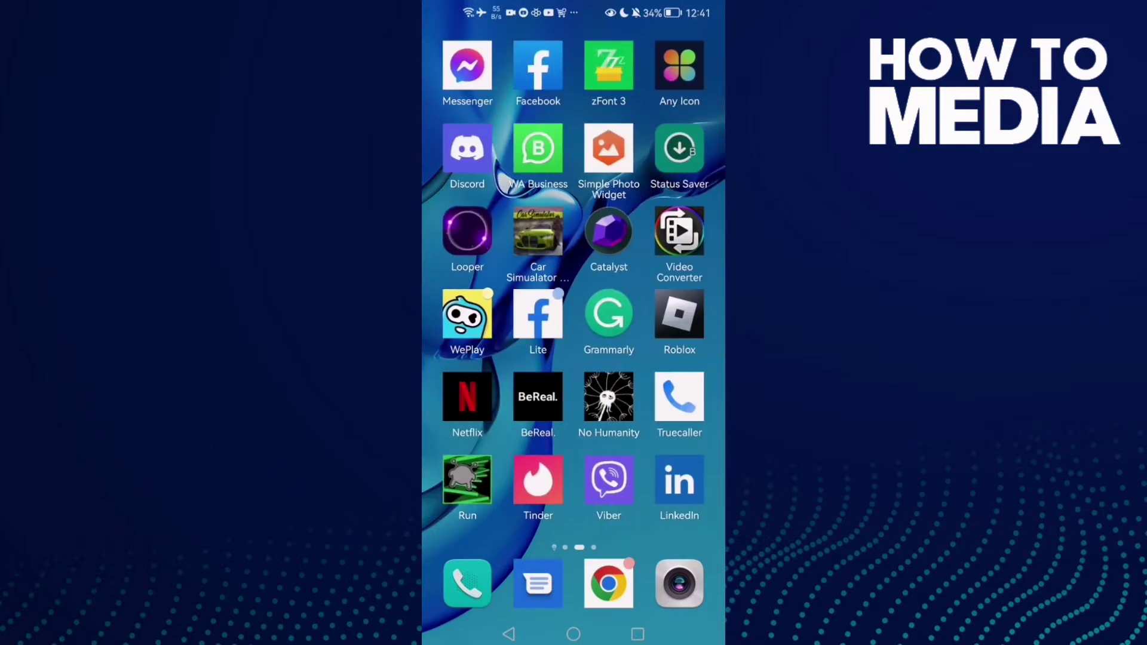
{"action": "left_click", "coordinate": [468, 147]}
{"action": "left_click", "coordinate": [574, 634]}
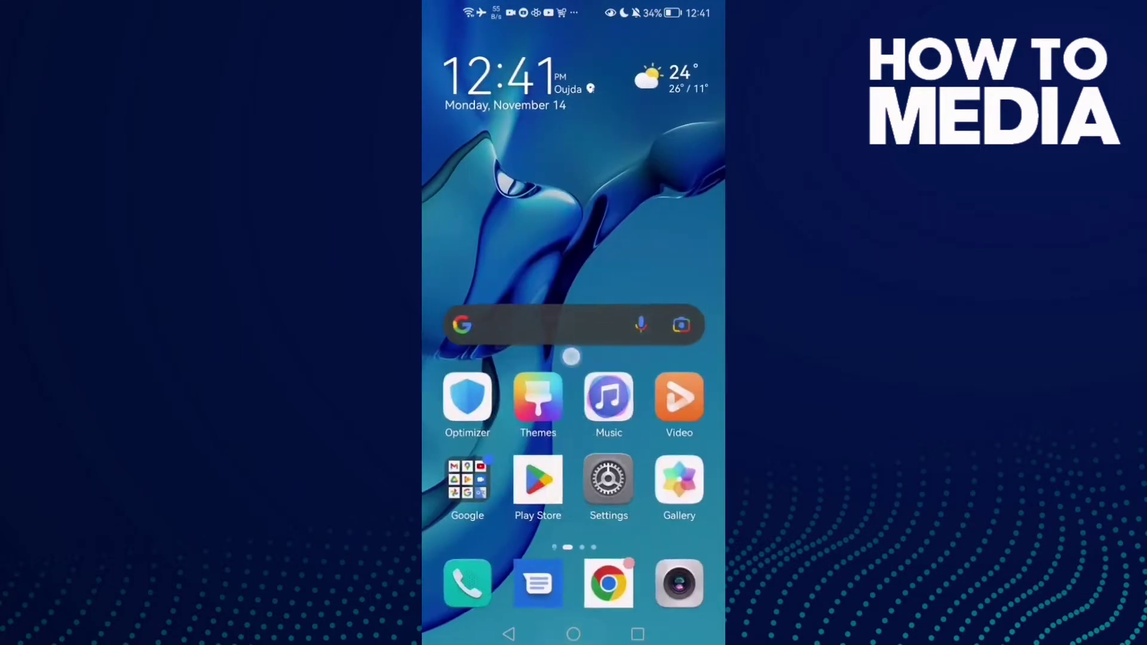
{"action": "left_click", "coordinate": [513, 372]}
{"action": "left_click", "coordinate": [607, 479]}
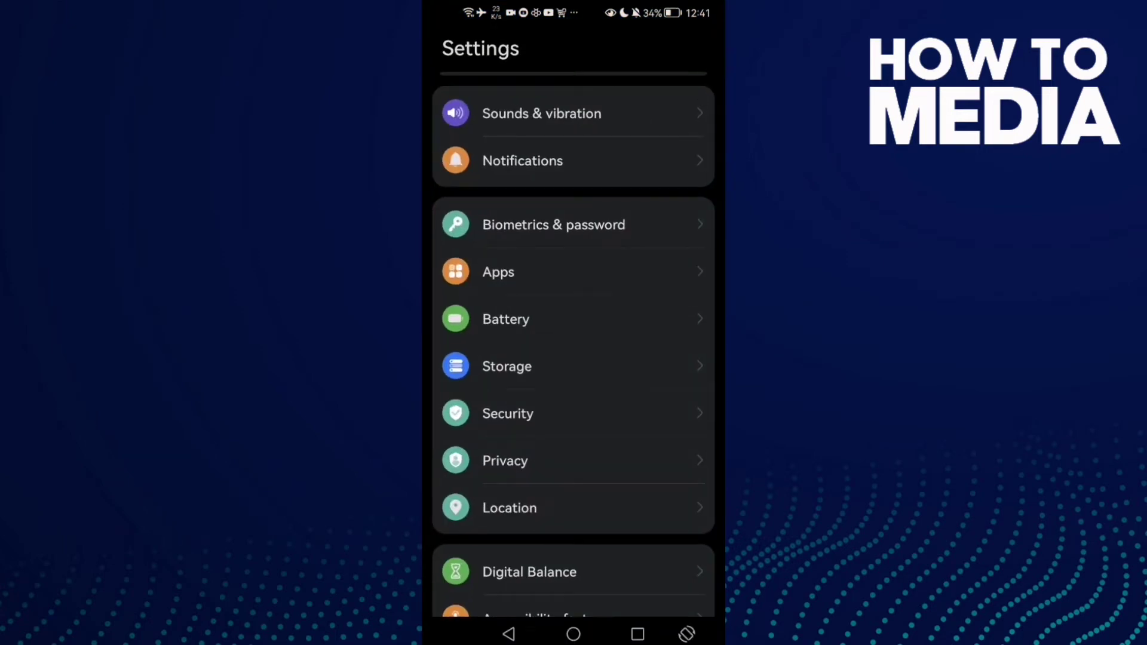
{"action": "scroll", "coordinate": [574, 359], "scroll_direction": "up", "scroll_amount": 5}
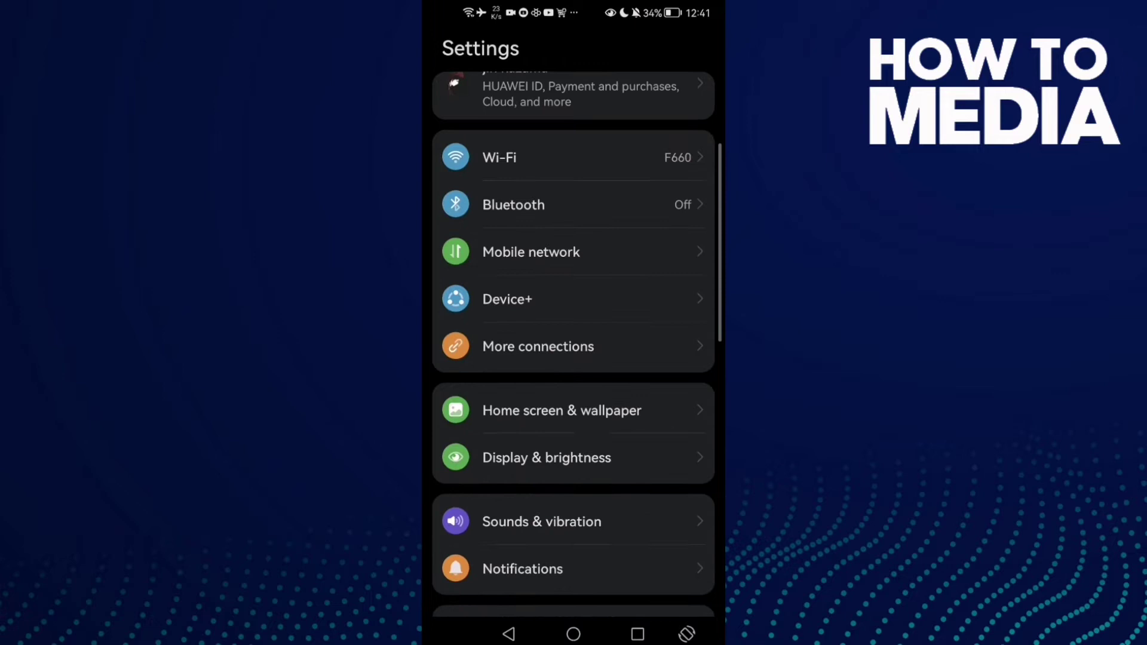
{"action": "scroll", "coordinate": [664, 371], "scroll_direction": "down", "scroll_amount": 4}
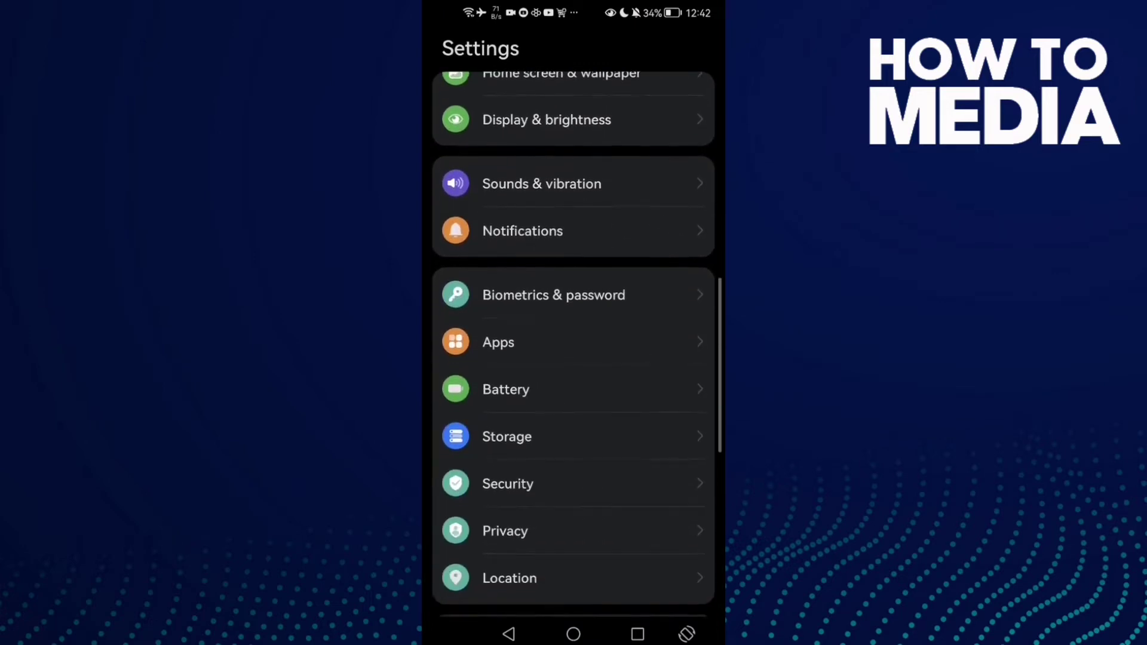
{"action": "left_click", "coordinate": [628, 321]}
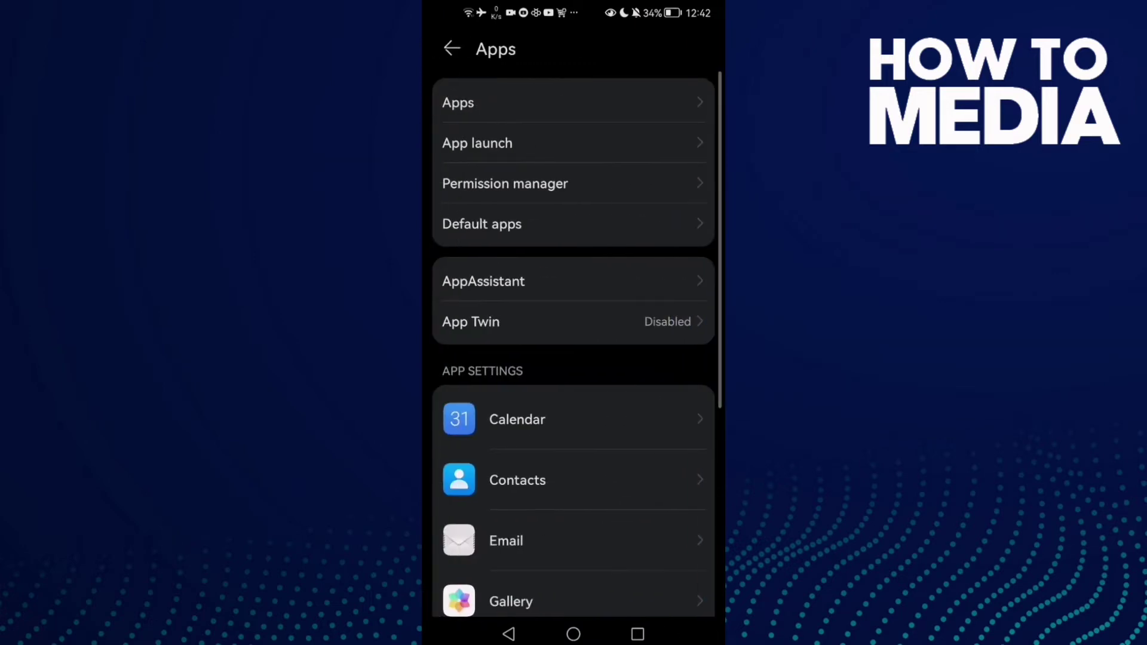
Step: Show the full installed-apps list with the search cleared and Discord in view
{"action": "left_click_drag", "start_coordinate": [673, 87], "coordinate": [658, 84]}
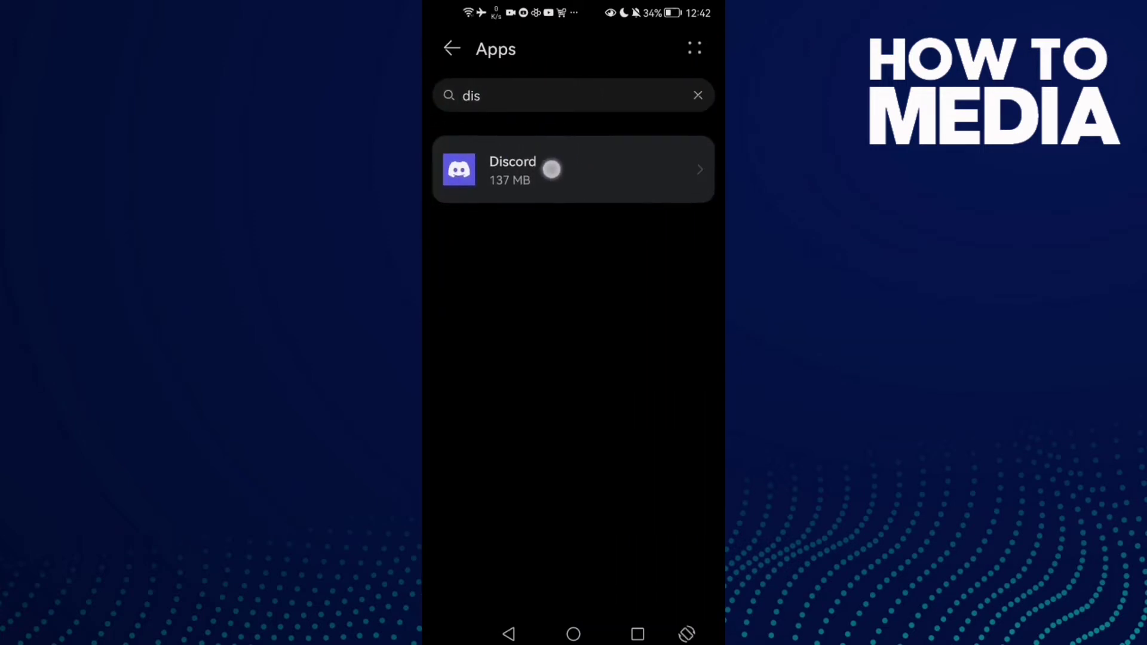
{"action": "left_click_drag", "start_coordinate": [538, 156], "coordinate": [564, 206]}
{"action": "left_click", "coordinate": [698, 95]}
{"action": "scroll", "coordinate": [646, 318], "scroll_direction": "down", "scroll_amount": 5}
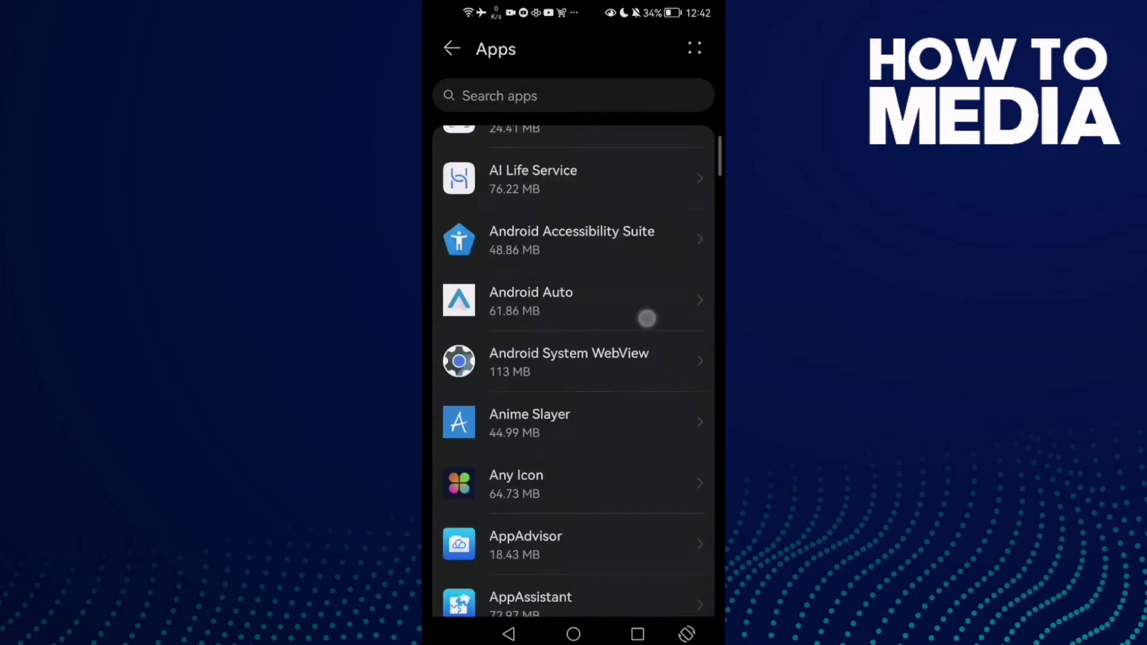
{"action": "scroll", "coordinate": [666, 295], "scroll_direction": "down", "scroll_amount": 5}
{"action": "scroll", "coordinate": [664, 308], "scroll_direction": "down", "scroll_amount": 10}
{"action": "scroll", "coordinate": [663, 308], "scroll_direction": "down", "scroll_amount": 10}
{"action": "scroll", "coordinate": [661, 313], "scroll_direction": "down", "scroll_amount": 5}
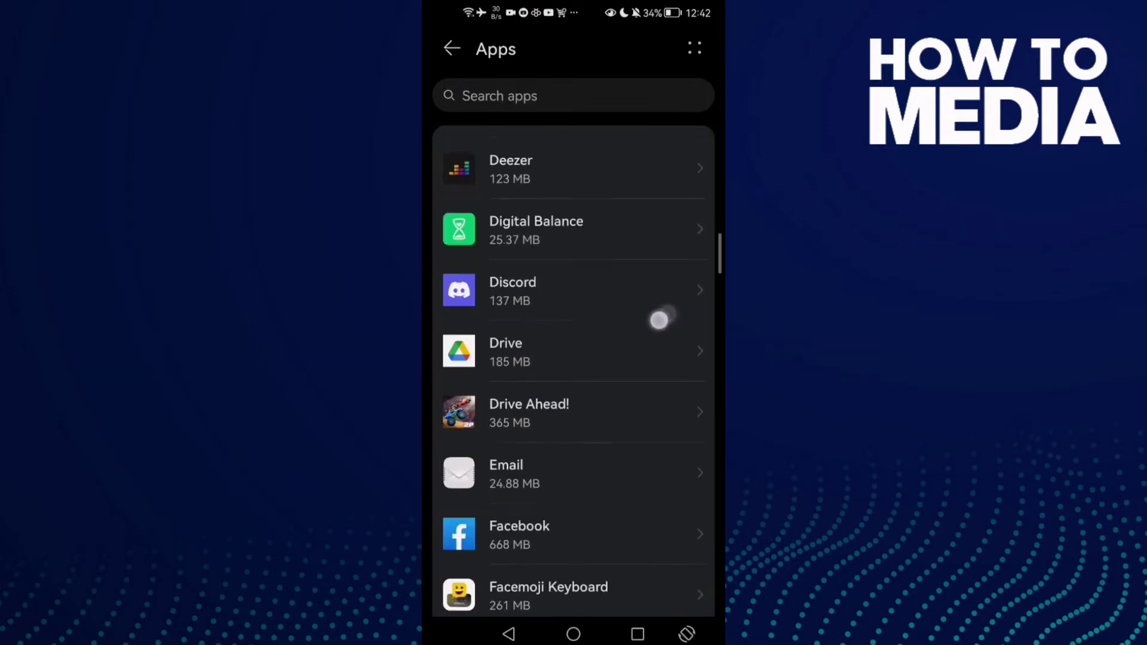
{"action": "scroll", "coordinate": [661, 320], "scroll_direction": "down", "scroll_amount": 1}
{"action": "scroll", "coordinate": [658, 302], "scroll_direction": "up", "scroll_amount": 3}
Step: Clear Discord's cache from its Storage page and return to Discord's App info
{"action": "left_click", "coordinate": [584, 361]}
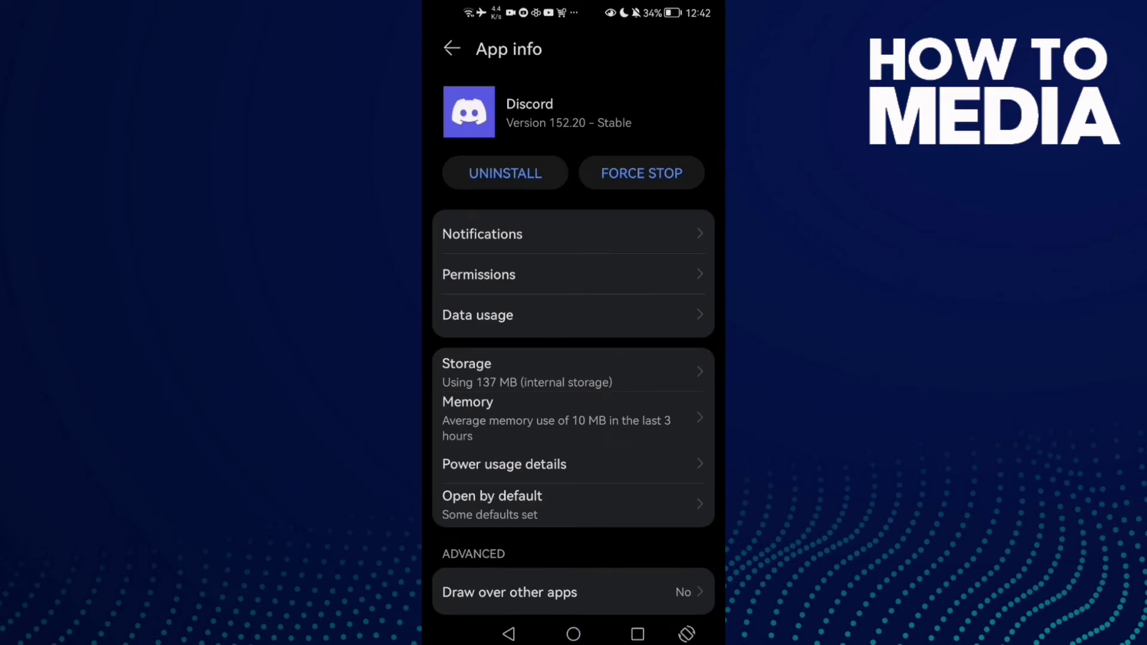
{"action": "left_click_drag", "start_coordinate": [538, 377], "coordinate": [626, 333]}
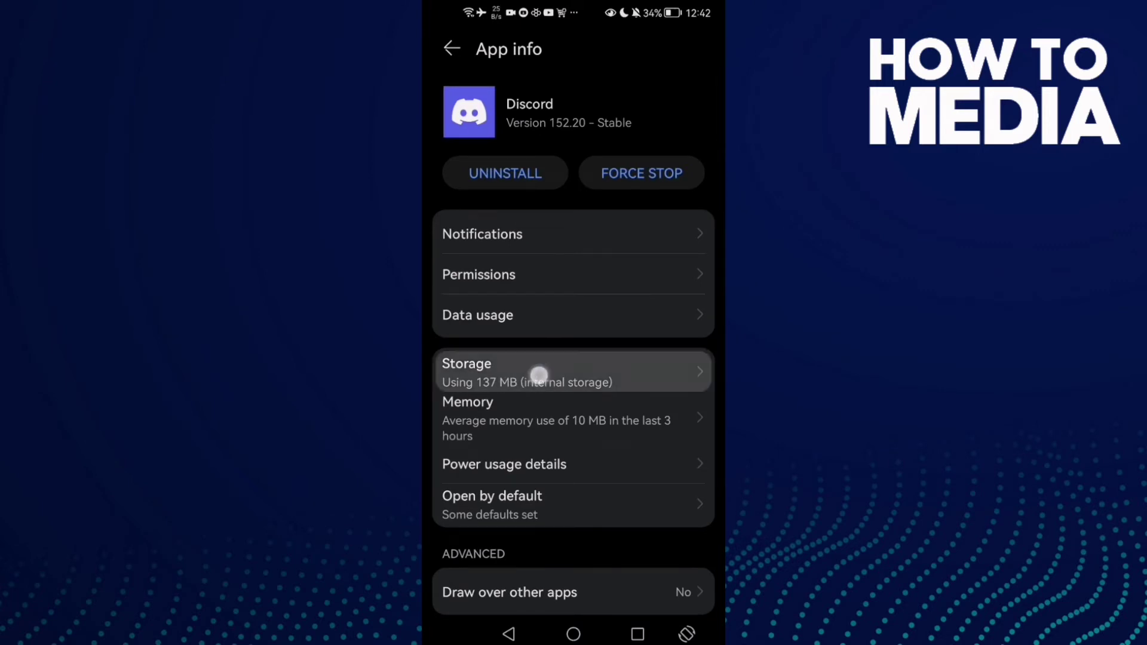
{"action": "left_click", "coordinate": [642, 340]}
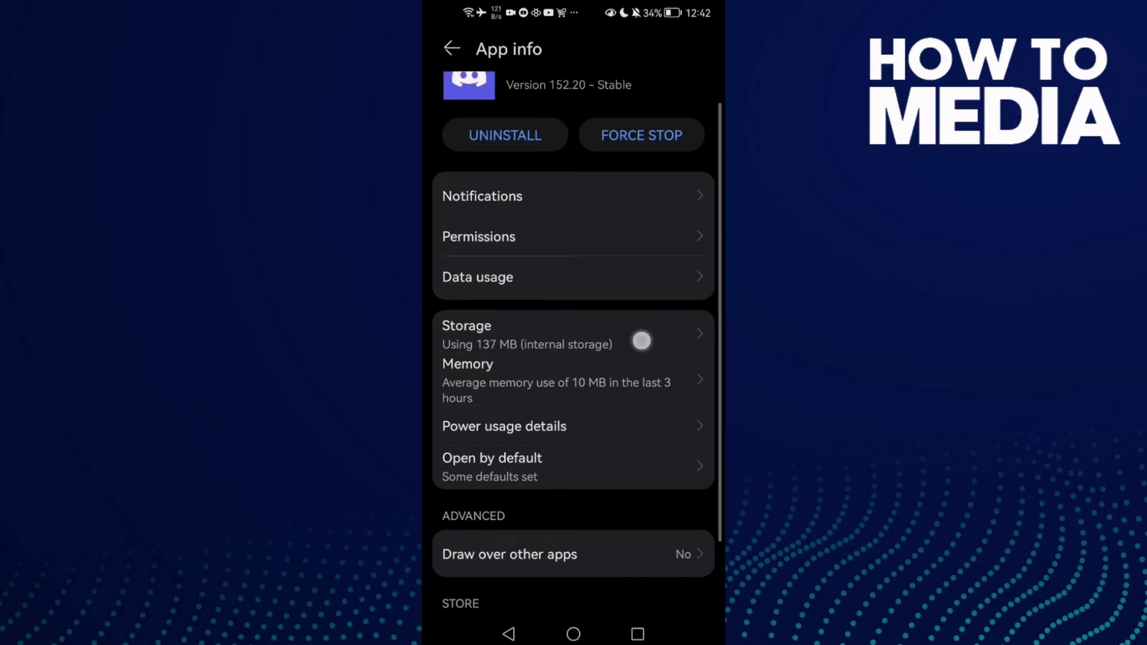
{"action": "left_click", "coordinate": [567, 456]}
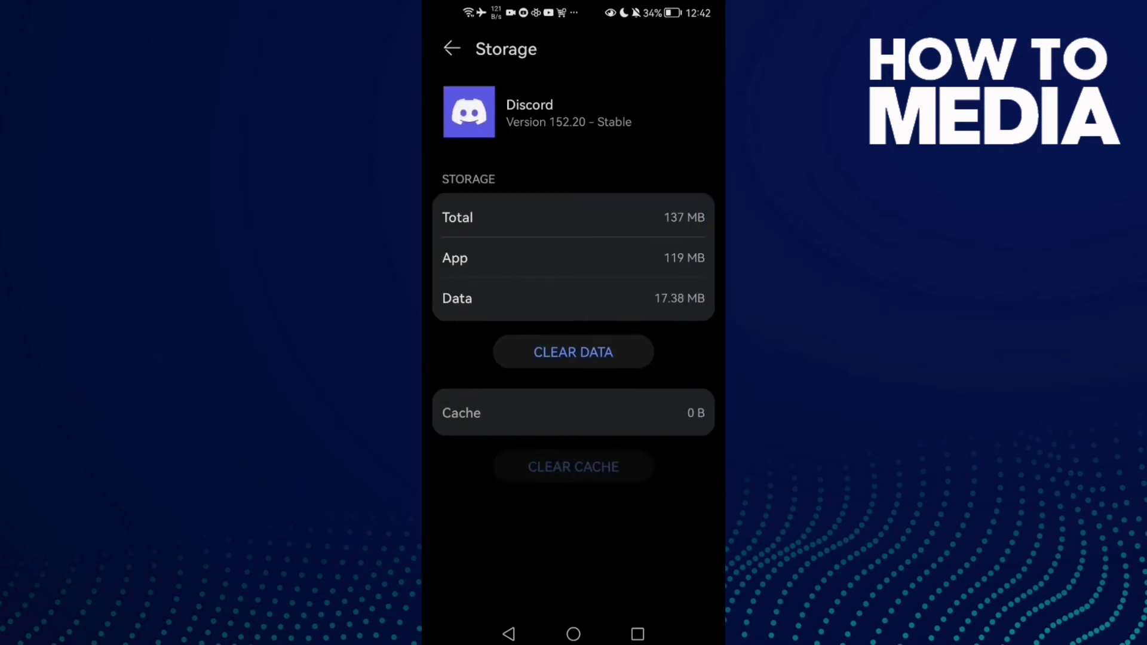
{"action": "left_click", "coordinate": [509, 634]}
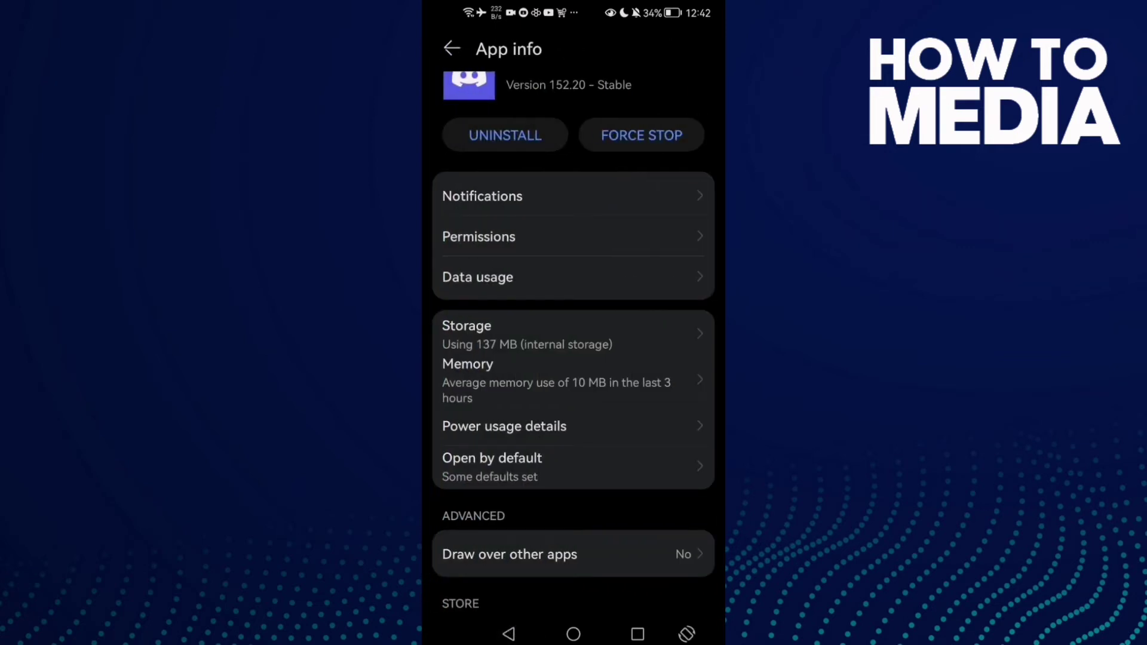
{"action": "left_click_drag", "start_coordinate": [616, 175], "coordinate": [607, 200]}
{"action": "left_click_drag", "start_coordinate": [655, 161], "coordinate": [669, 187]}
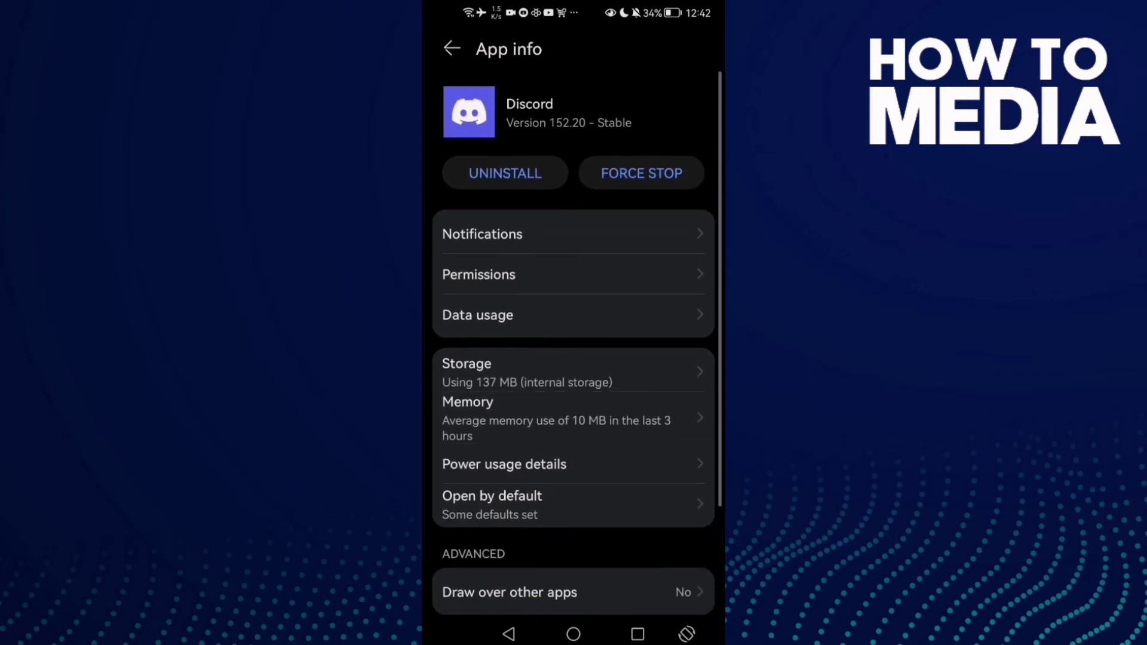
Step: Clear all apps from the Recents overview, leaving only the home screen showing
{"action": "left_click", "coordinate": [637, 634]}
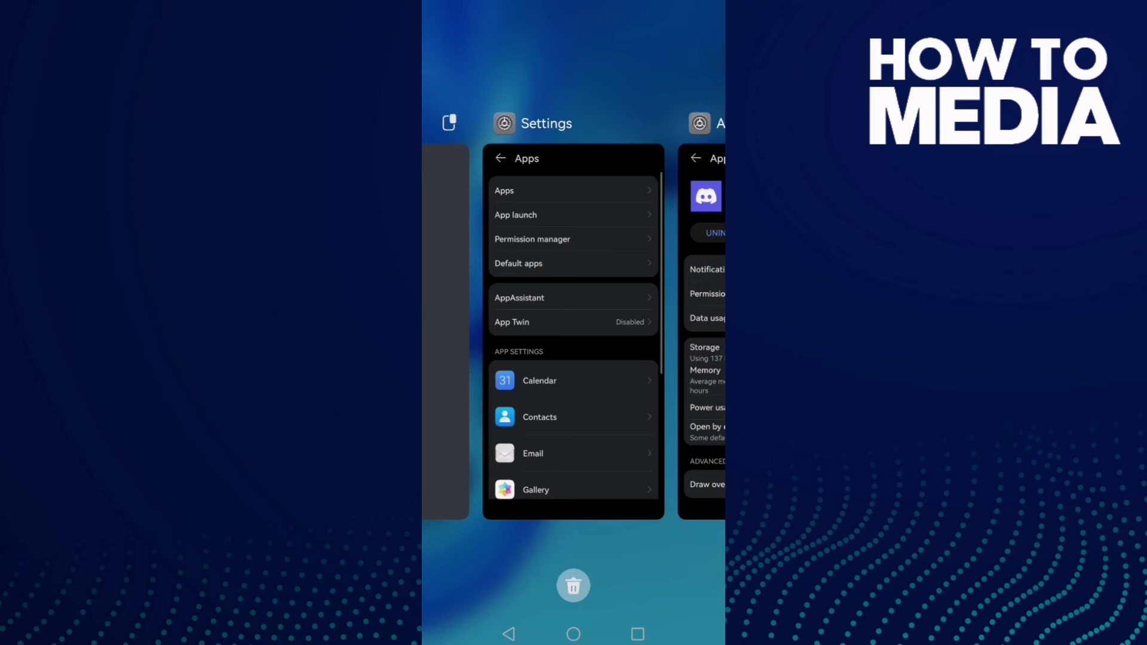
{"action": "left_click_drag", "start_coordinate": [615, 574], "coordinate": [581, 586]}
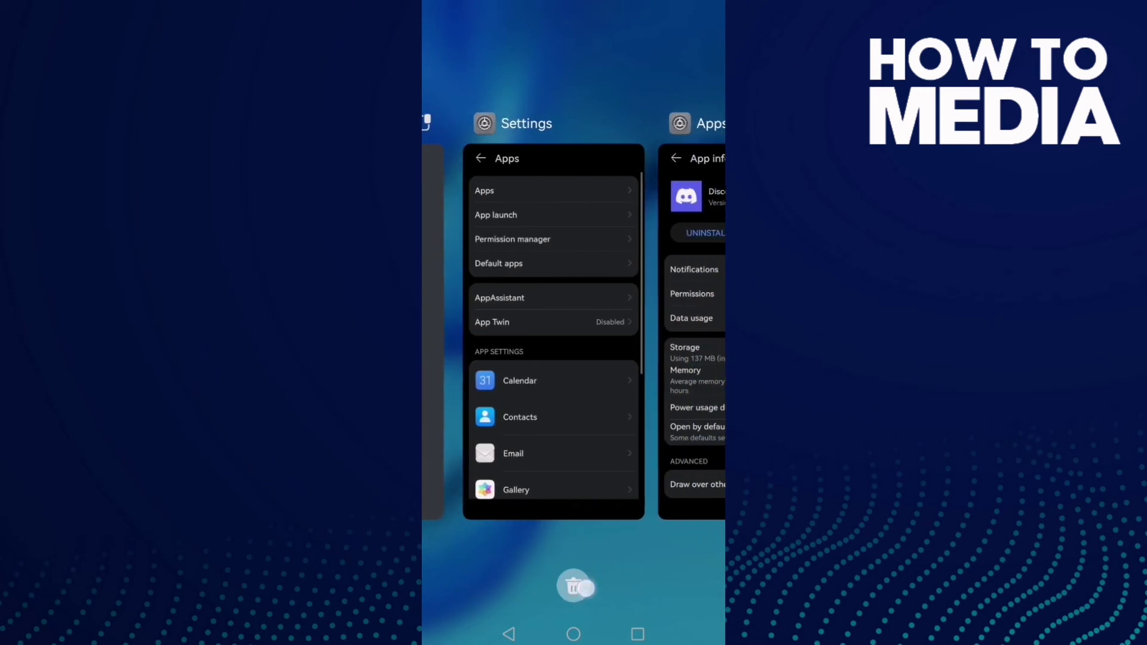
{"action": "left_click", "coordinate": [574, 586]}
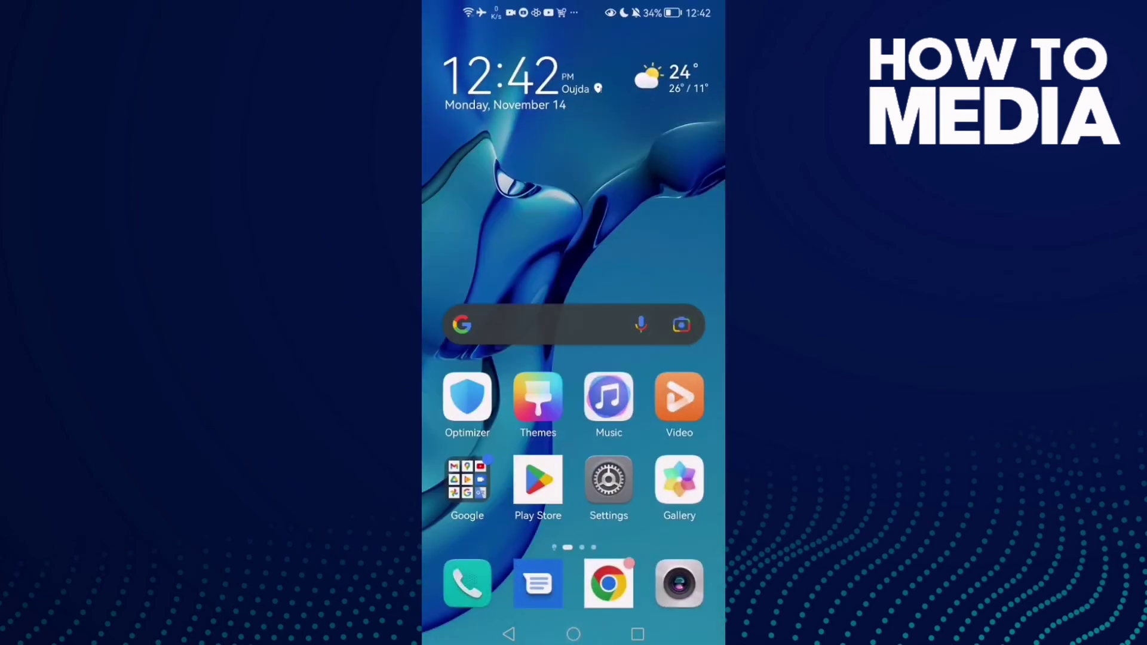